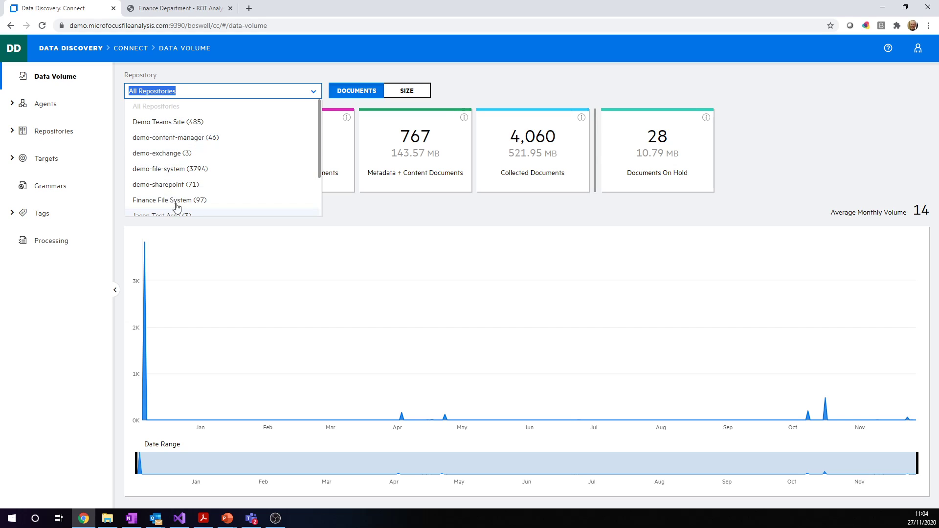
Switch from Connect to the Manage module's list of workspaces.
left_click(14, 49)
left_click(39, 137)
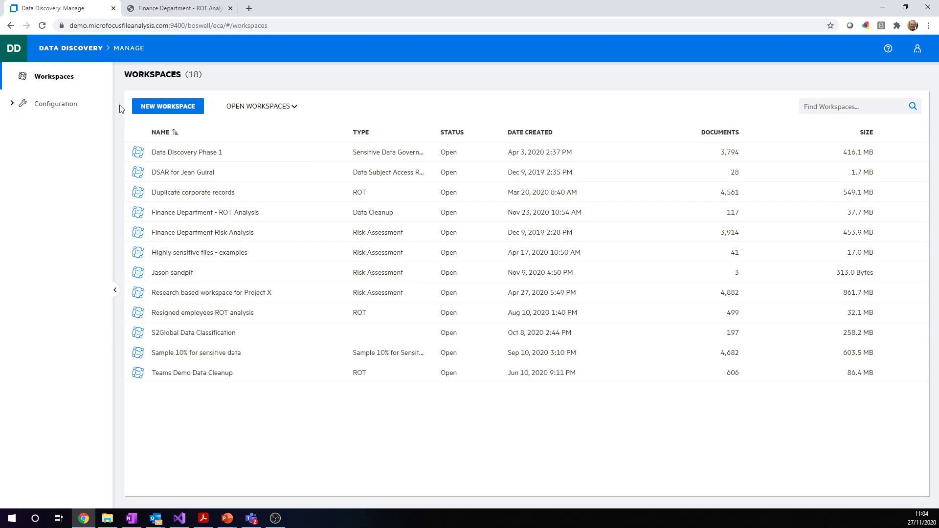
left_click(155, 106)
left_click(360, 179)
type("Duplicate corporate records")
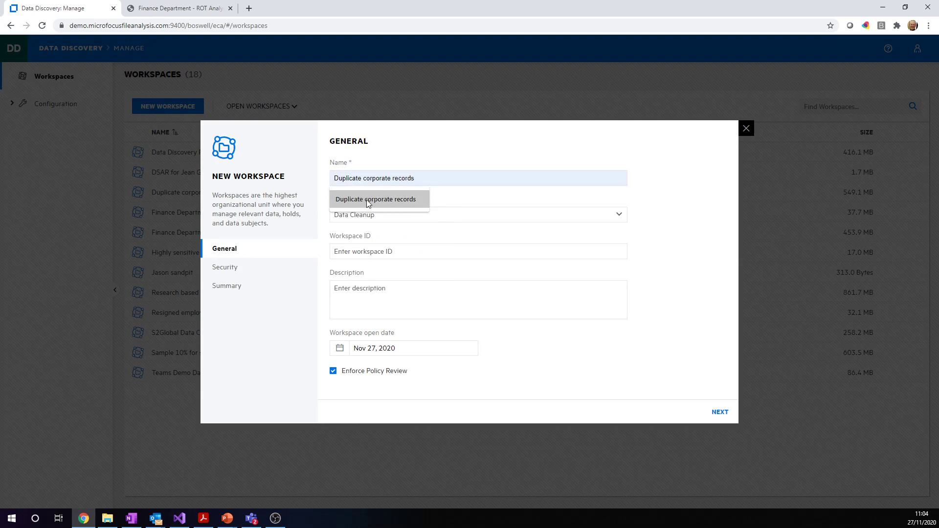
left_click(369, 199)
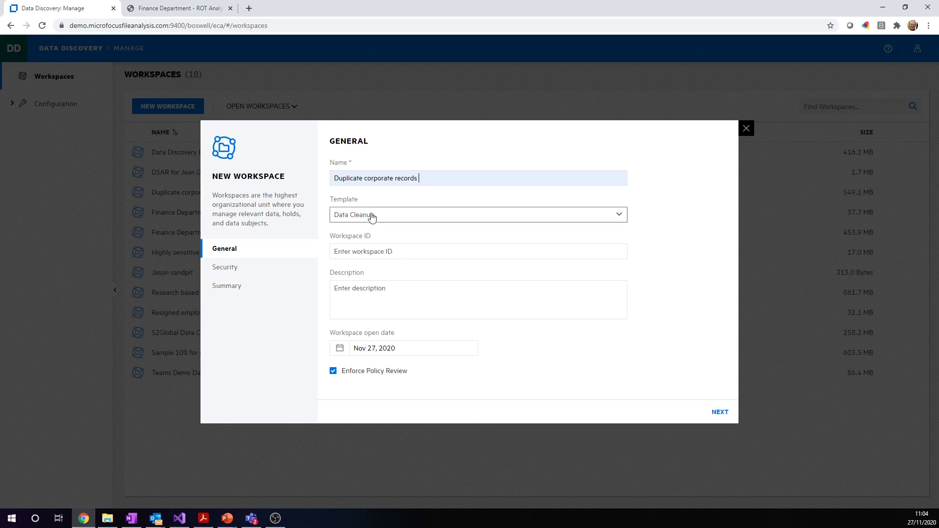
left_click(745, 129)
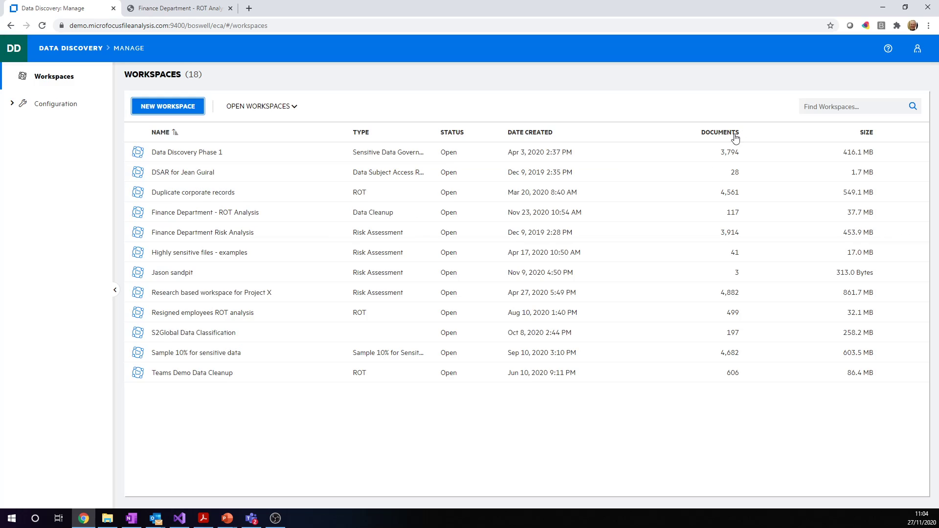
Open the Duplicate corporate records workspace and review its data sources and its content across file types.
left_click(201, 193)
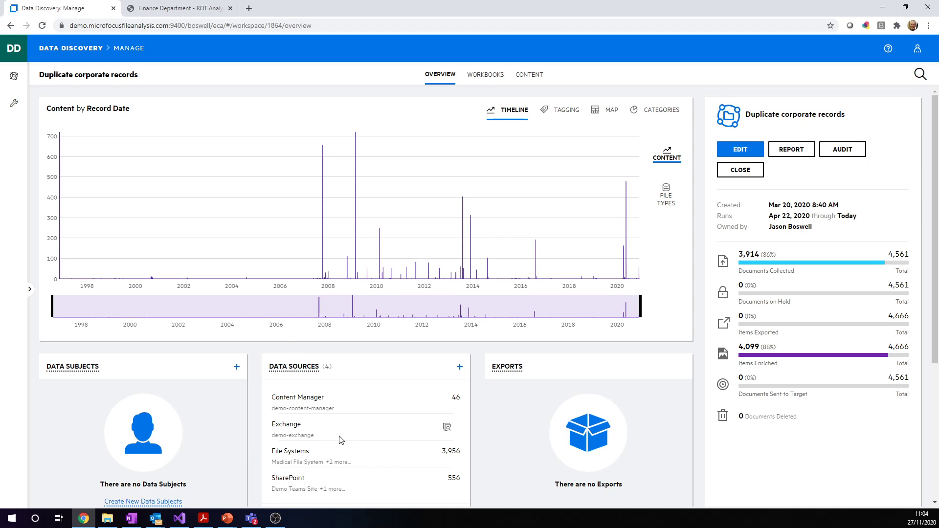
left_click(303, 368)
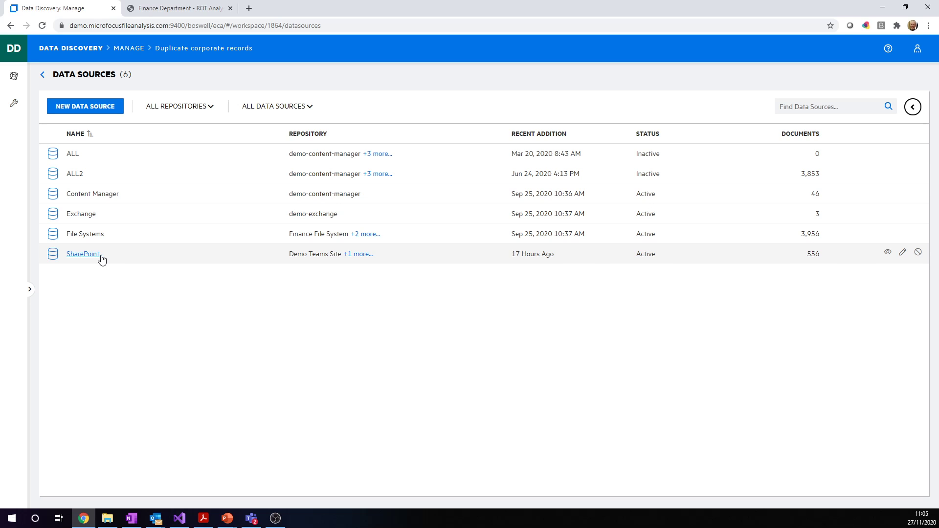
left_click(42, 74)
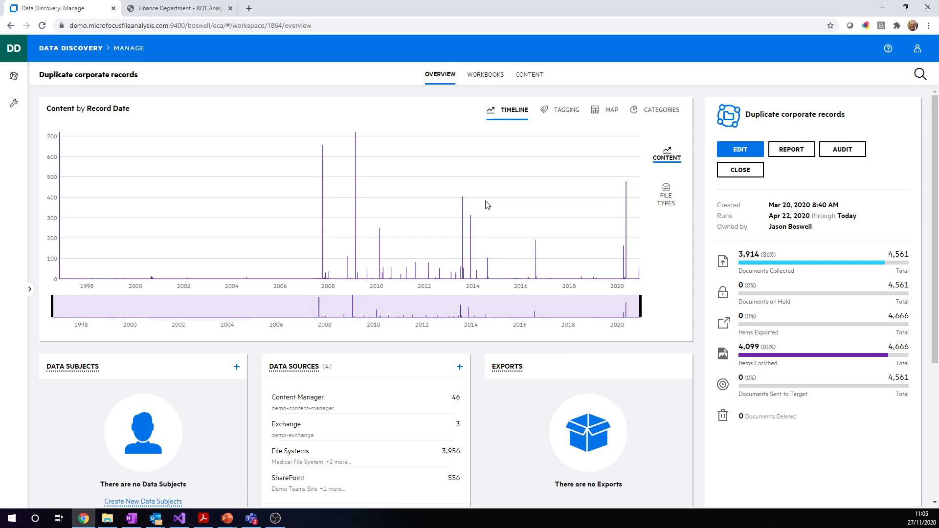
mouse_move(119, 281)
left_click(665, 195)
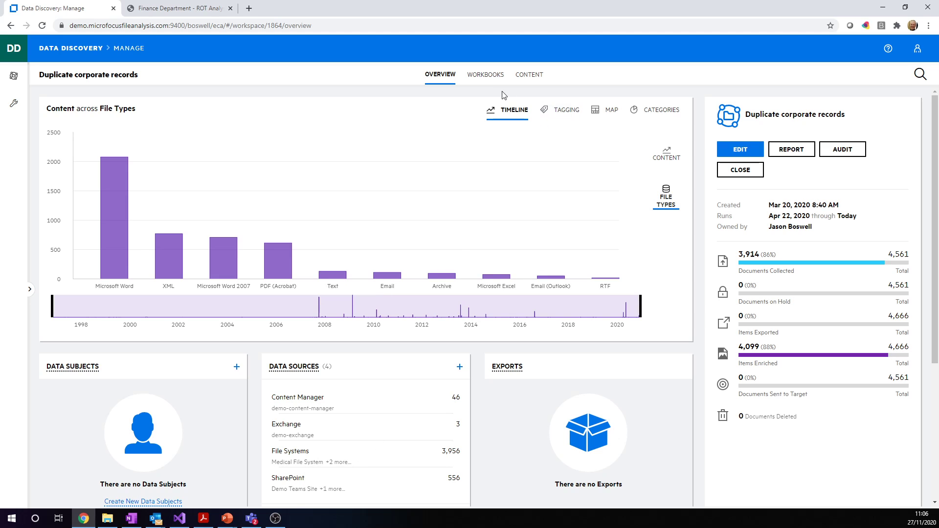
Start a new workbook named Duplicate Corporate Records with the Redundant category and the Task type.
left_click(489, 77)
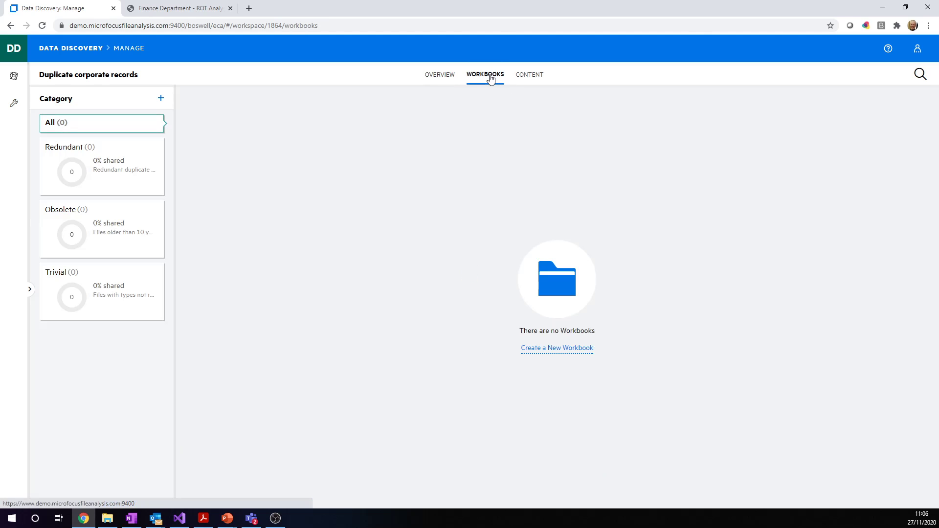
left_click(572, 351)
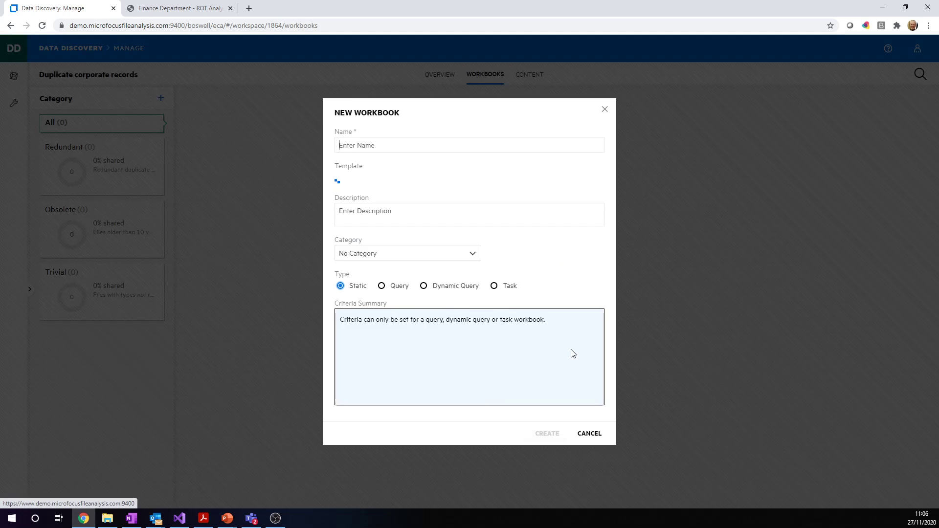
left_click(359, 147)
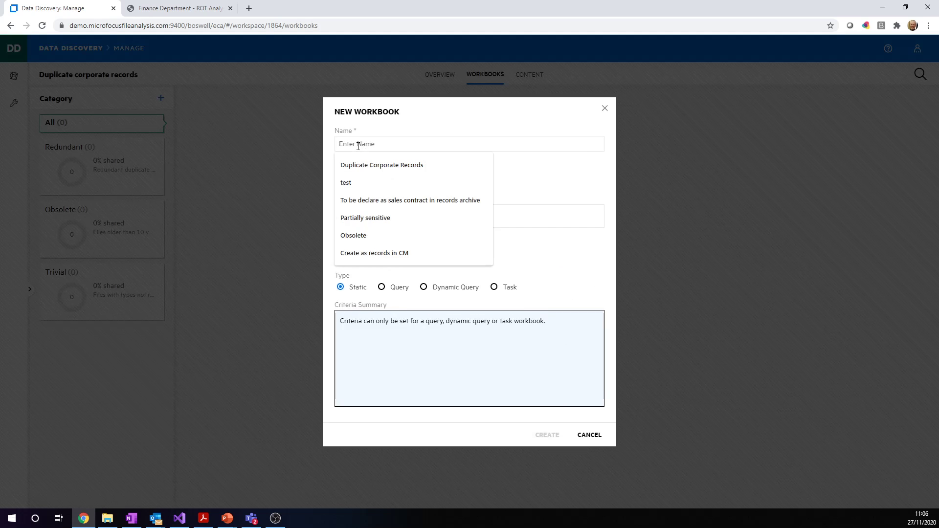
left_click(364, 166)
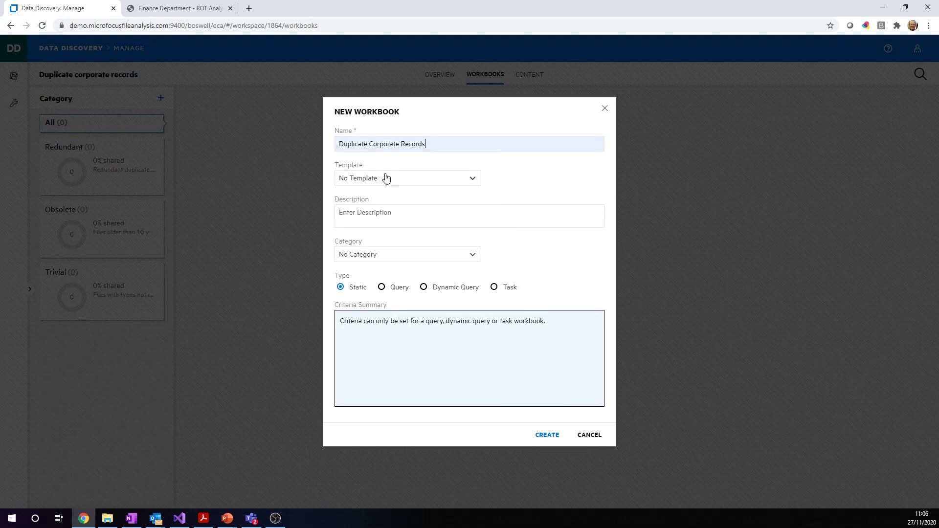
left_click(371, 254)
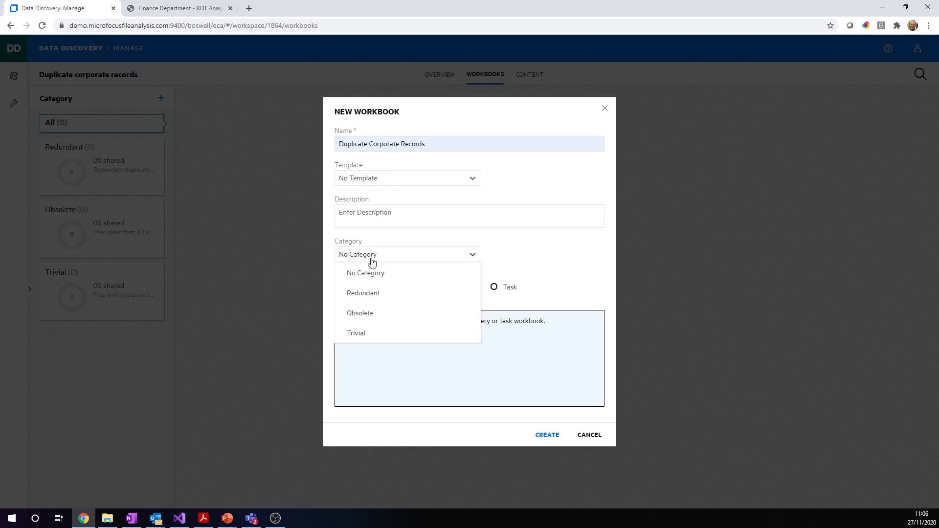
left_click(371, 293)
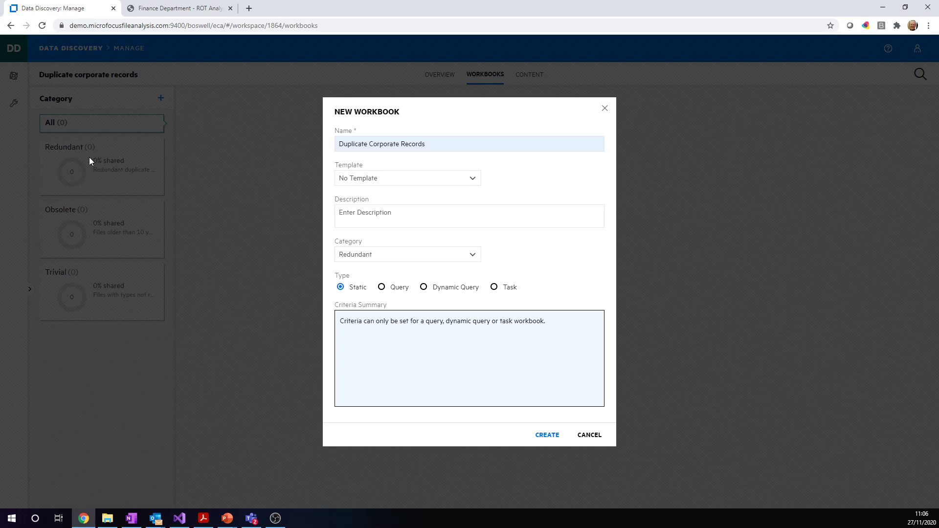
left_click(494, 289)
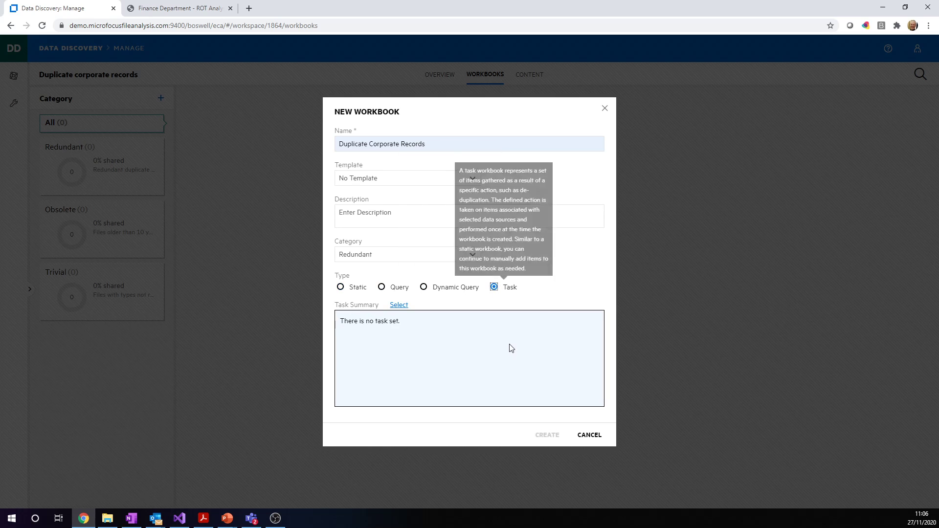
Set the task to only compare against official records, with Content Manager as the official source, and create the workbook.
left_click(399, 306)
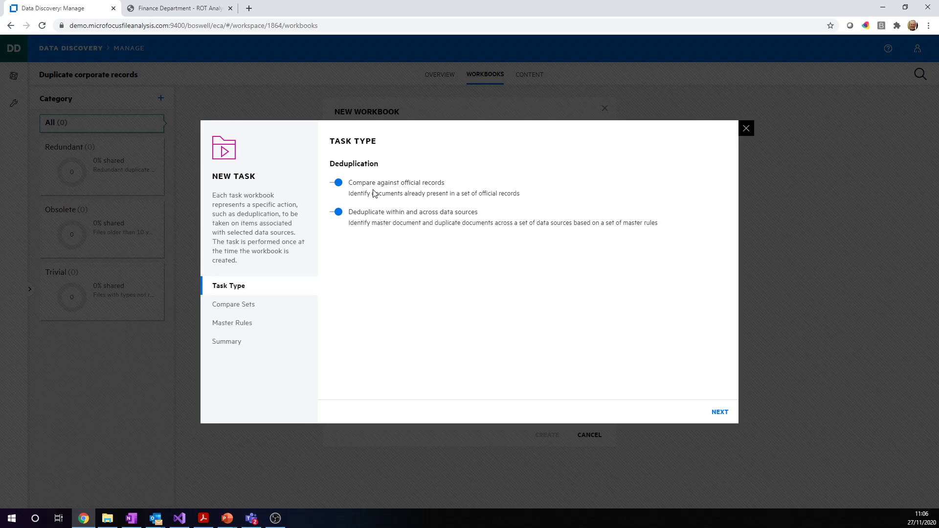
left_click(338, 213)
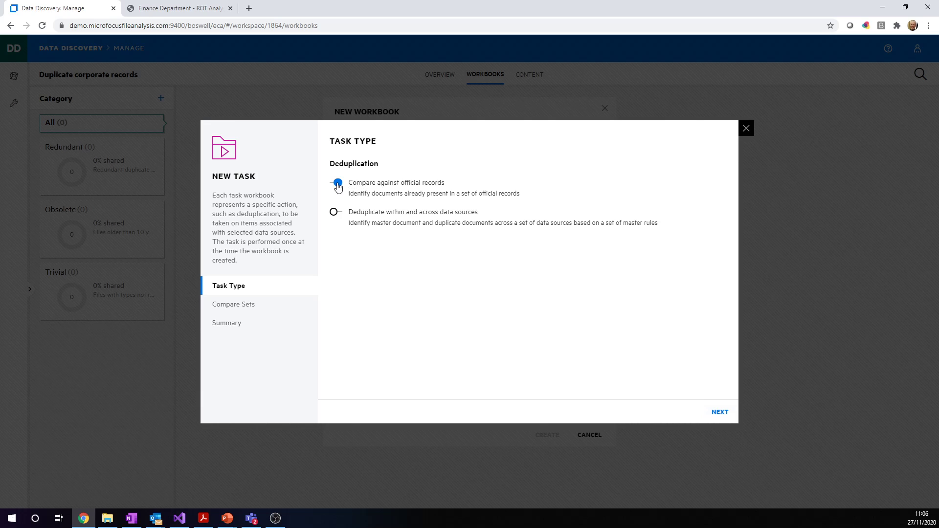
left_click(719, 413)
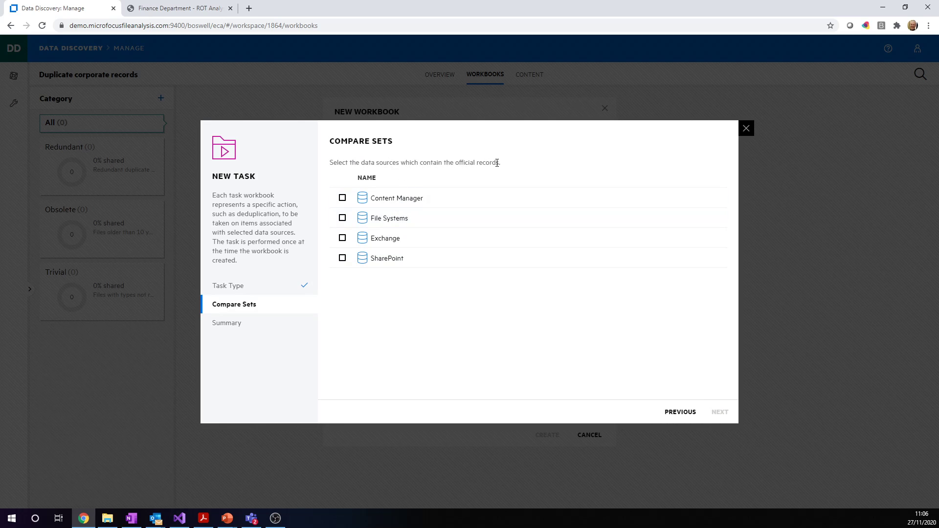
left_click(342, 199)
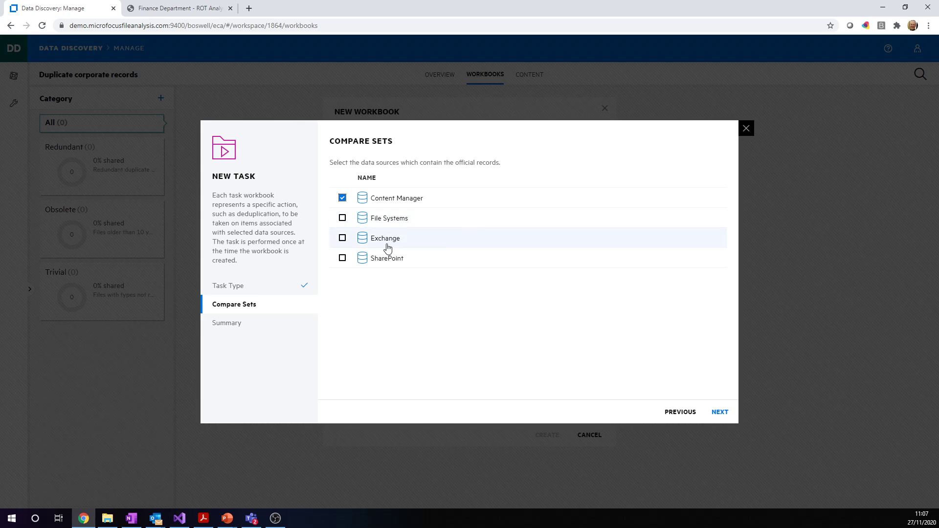
left_click(722, 413)
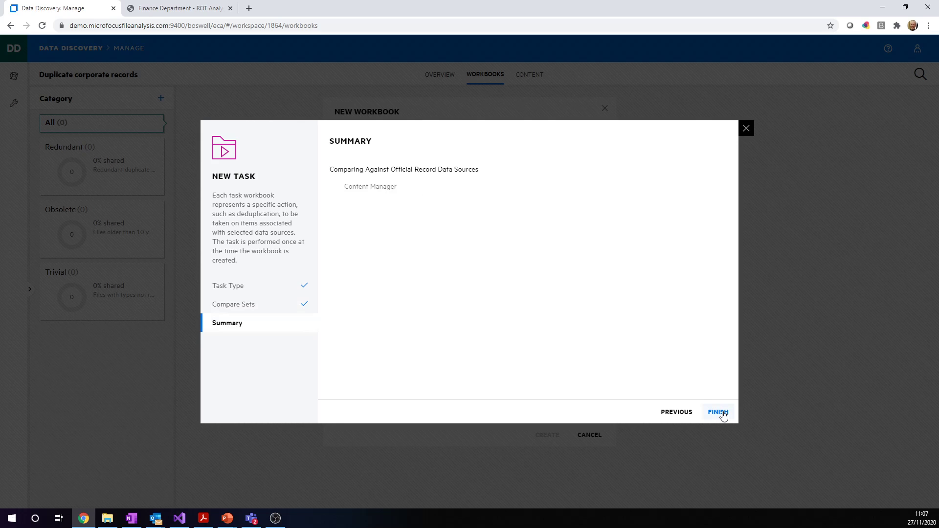
left_click(718, 412)
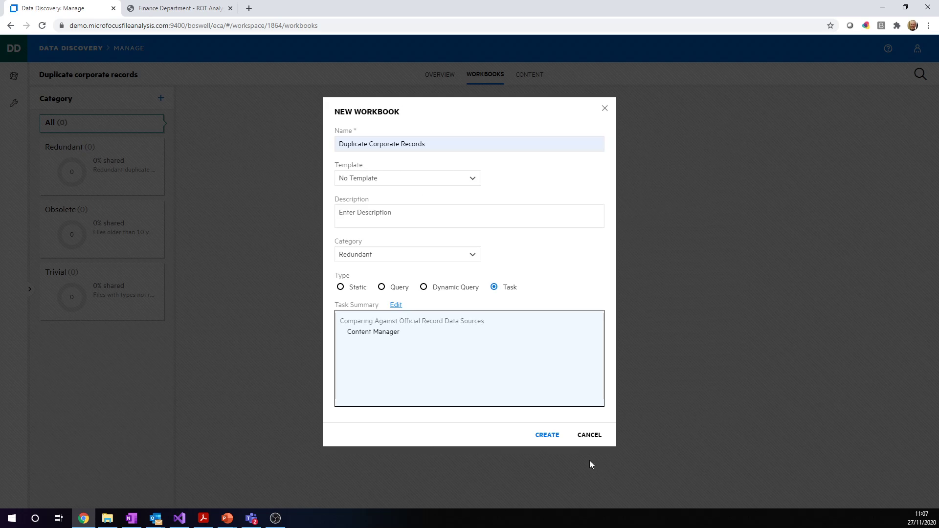
left_click(545, 437)
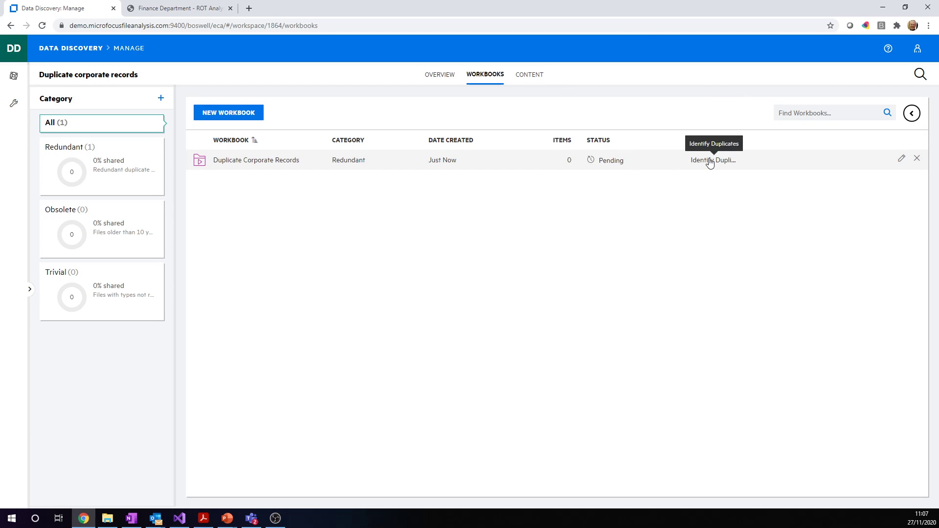
Check the activity history of the Duplicate Corporate Records workbook and refresh the workbook list.
left_click(912, 115)
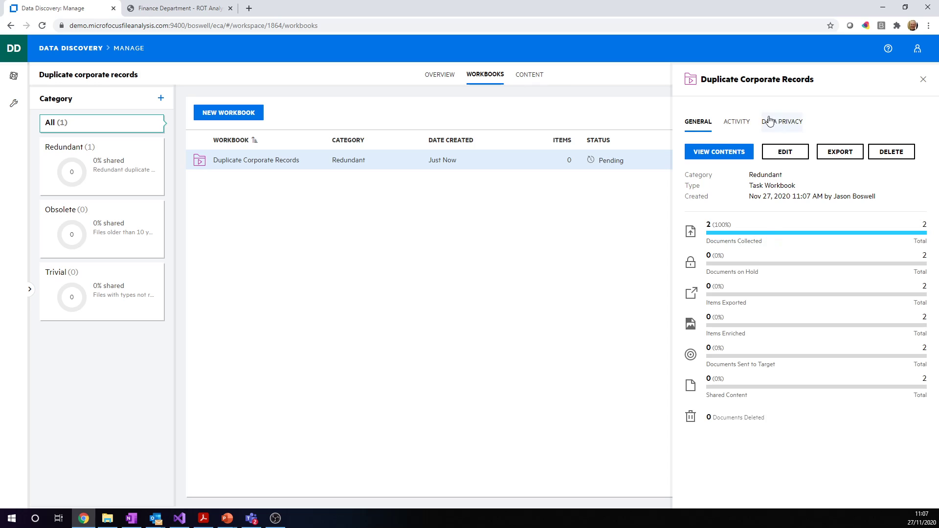
left_click(735, 122)
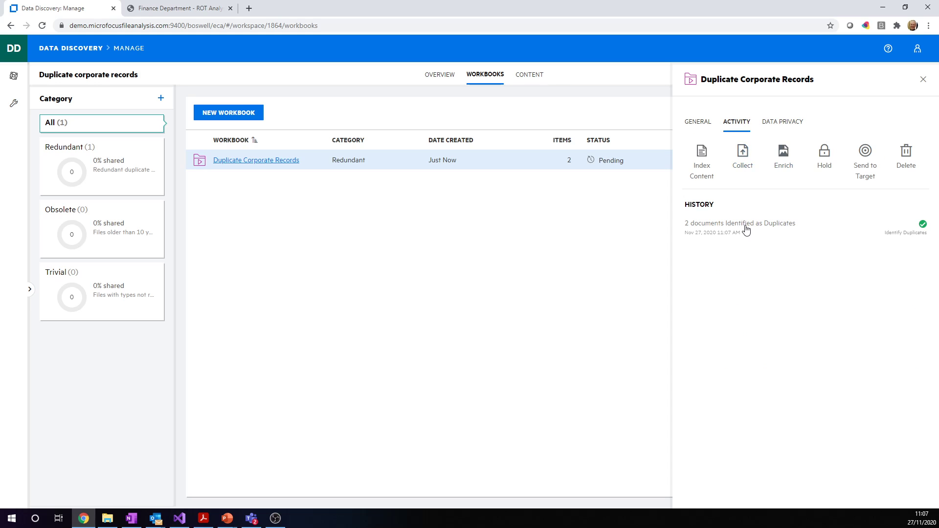
left_click(43, 28)
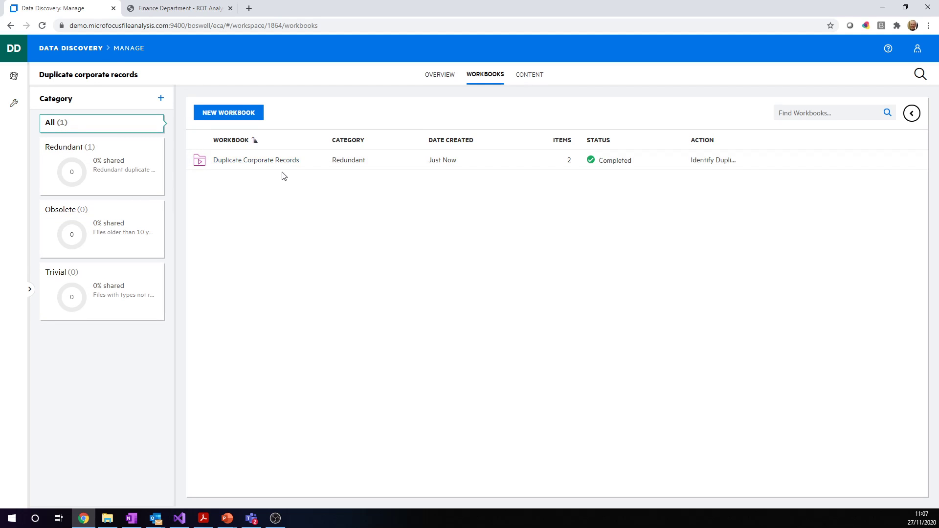
Examine the workbook's Operations Report and Finance Report documents, including their duplication, workspace, file path and date metadata.
left_click(255, 164)
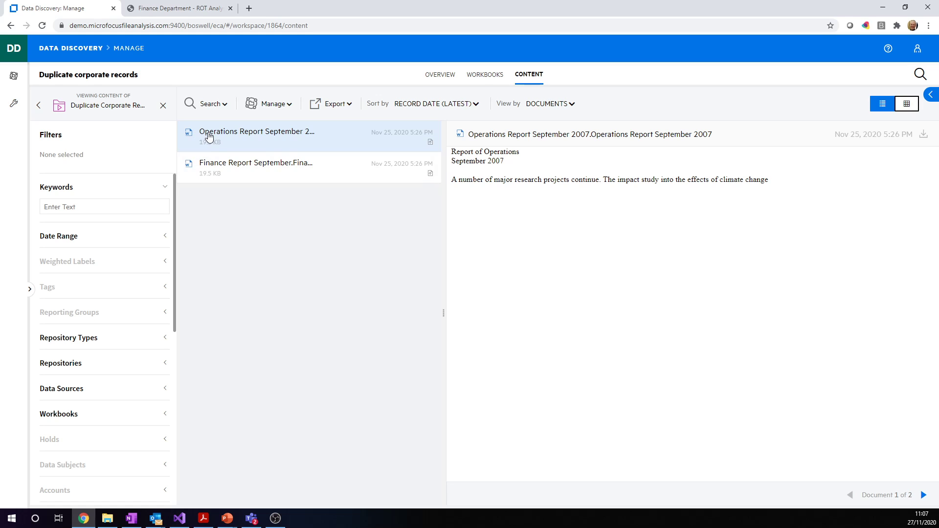
left_click(310, 164)
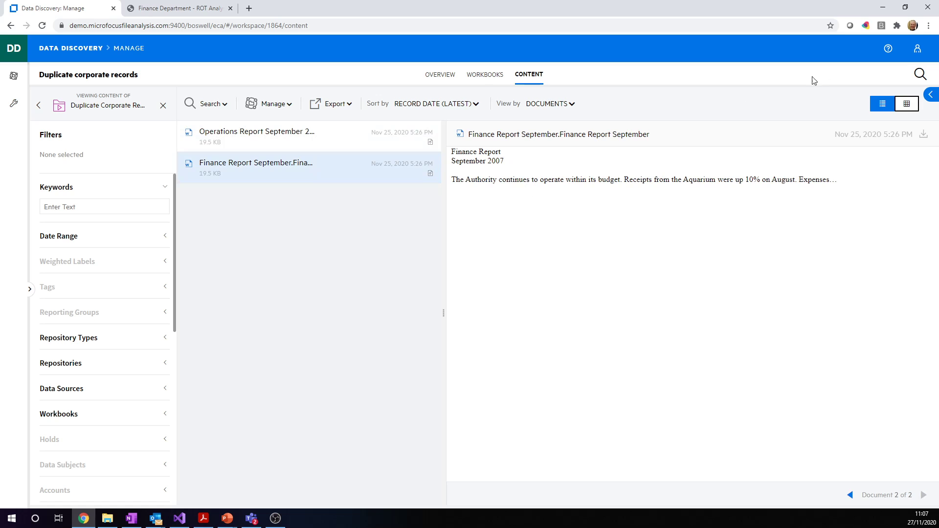
left_click(931, 97)
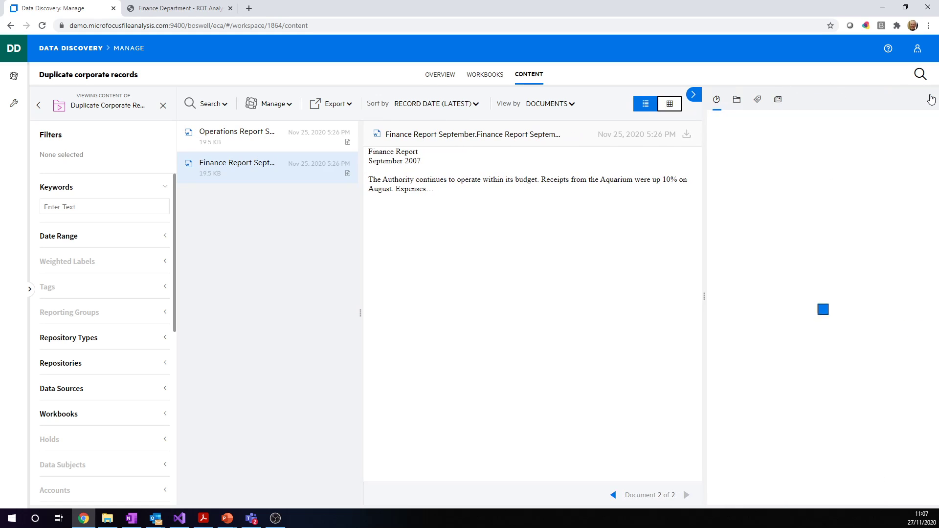
left_click(778, 101)
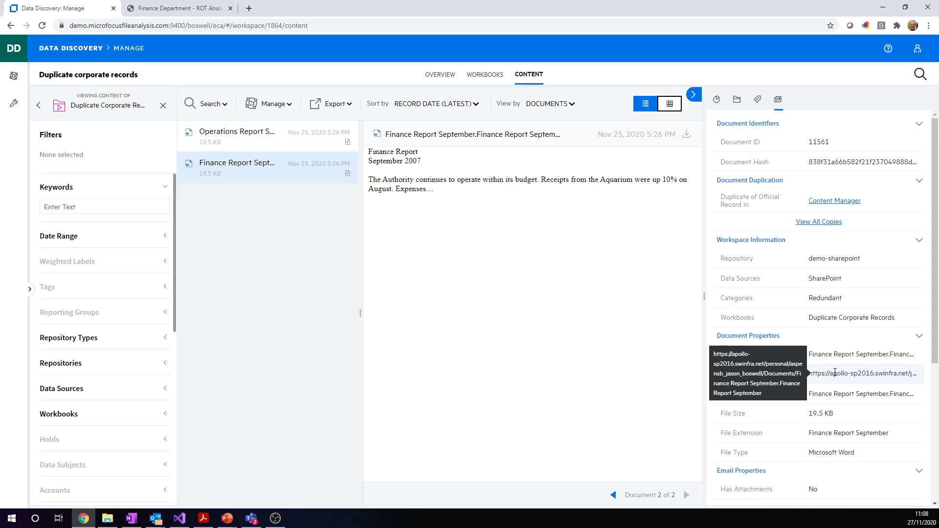
left_click(260, 140)
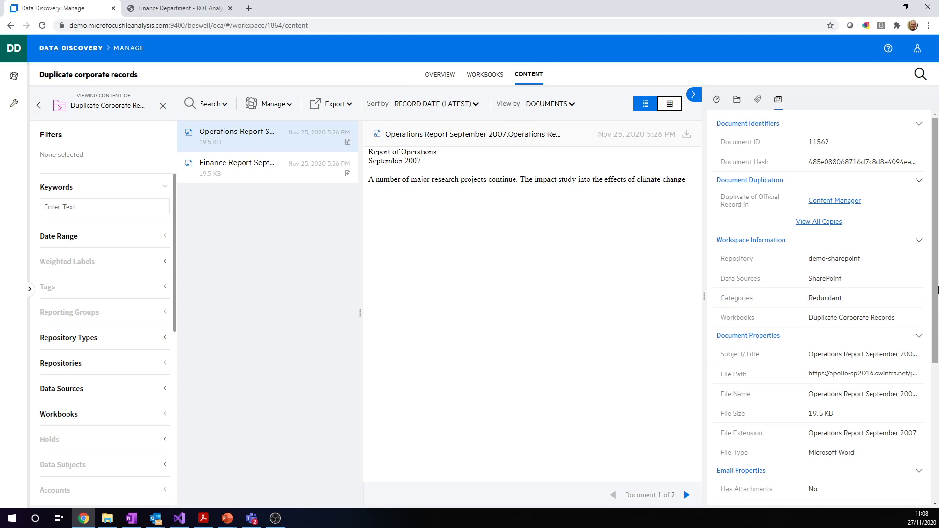
scroll(935, 292, "down", 5)
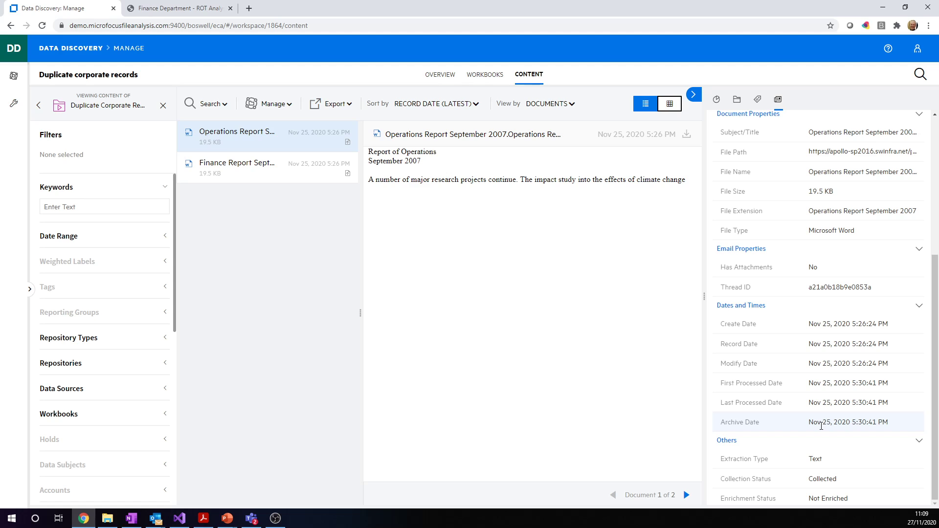
Prepare a deletion request for the documents in the Duplicate Corporate Records workbook, choose a reviewer, and cancel it without submitting for approval.
left_click(487, 77)
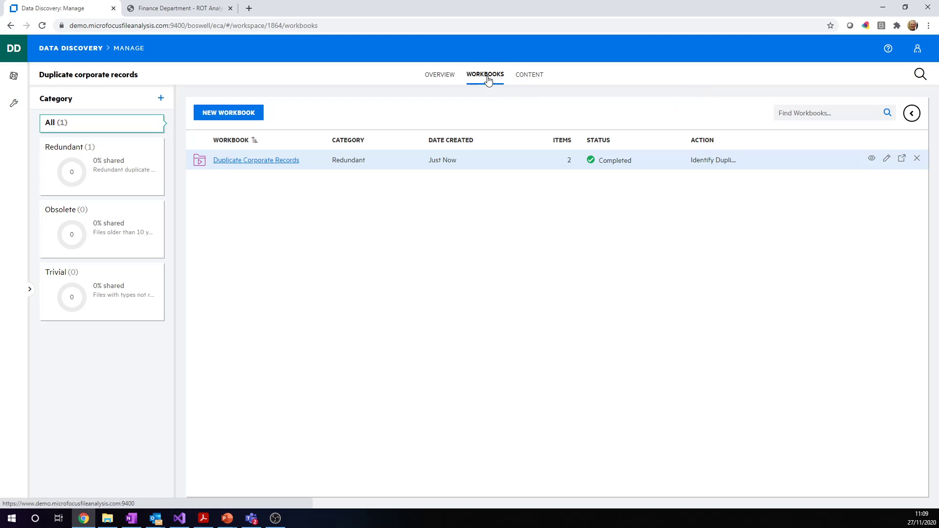
left_click(913, 115)
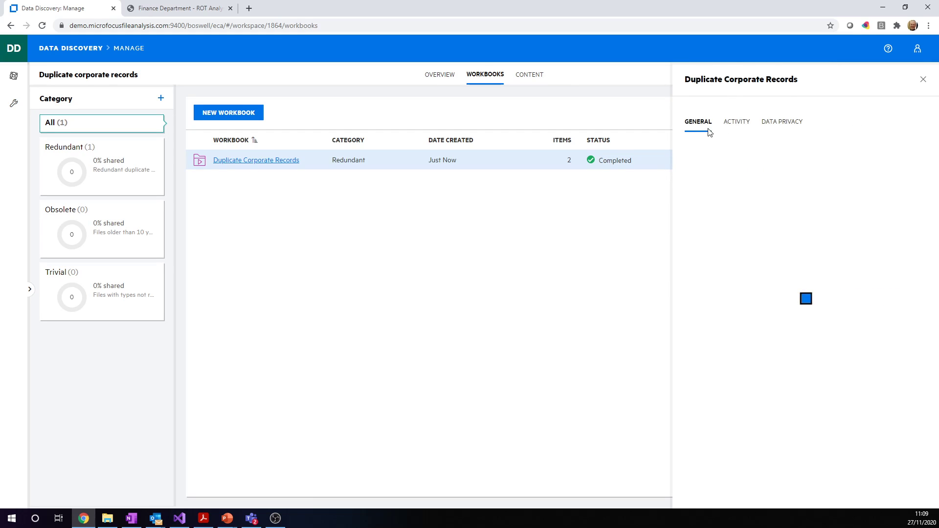
left_click(741, 126)
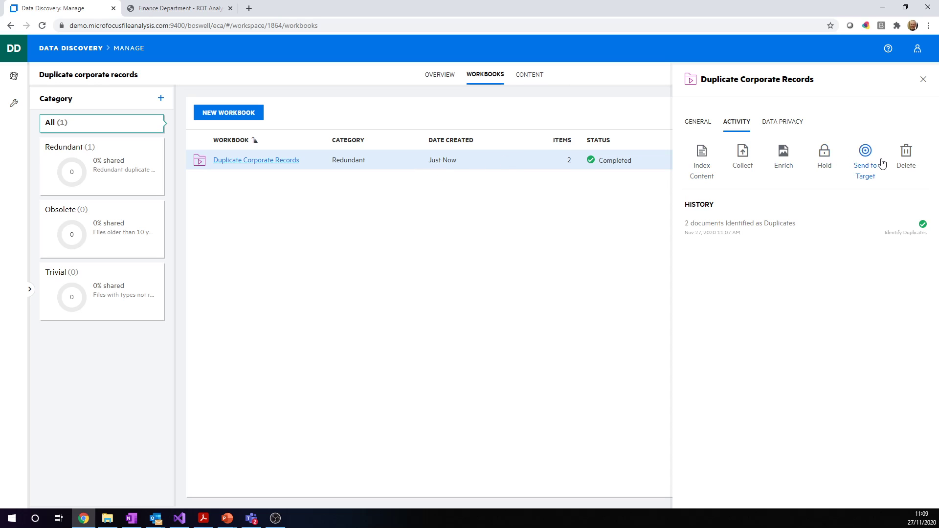
left_click(905, 163)
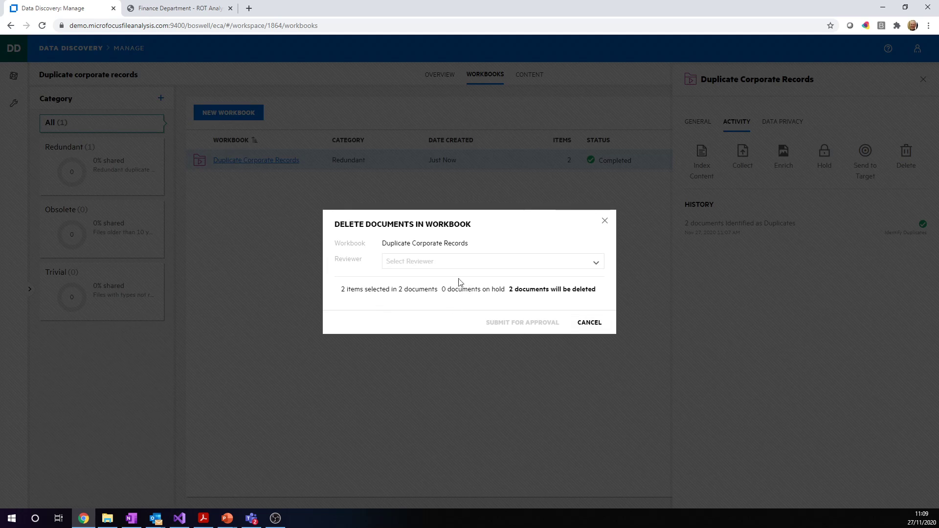
left_click(600, 265)
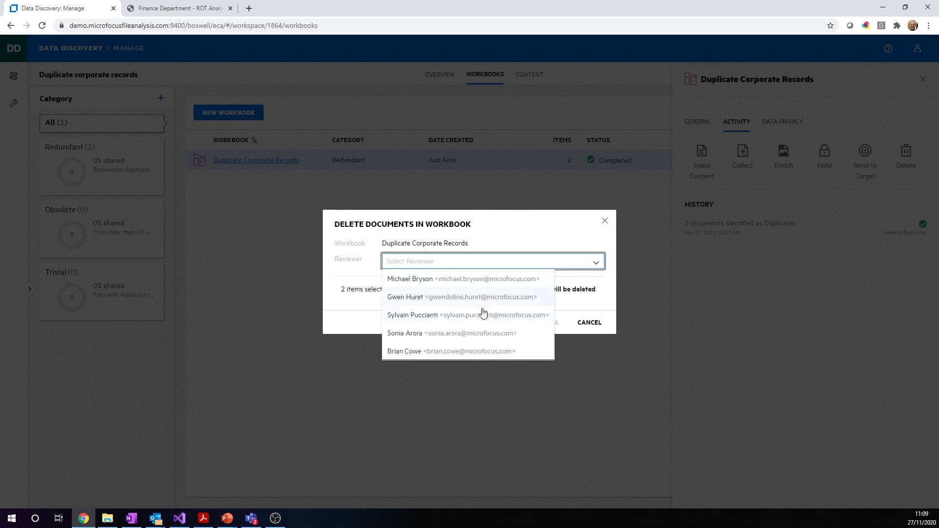
left_click(449, 299)
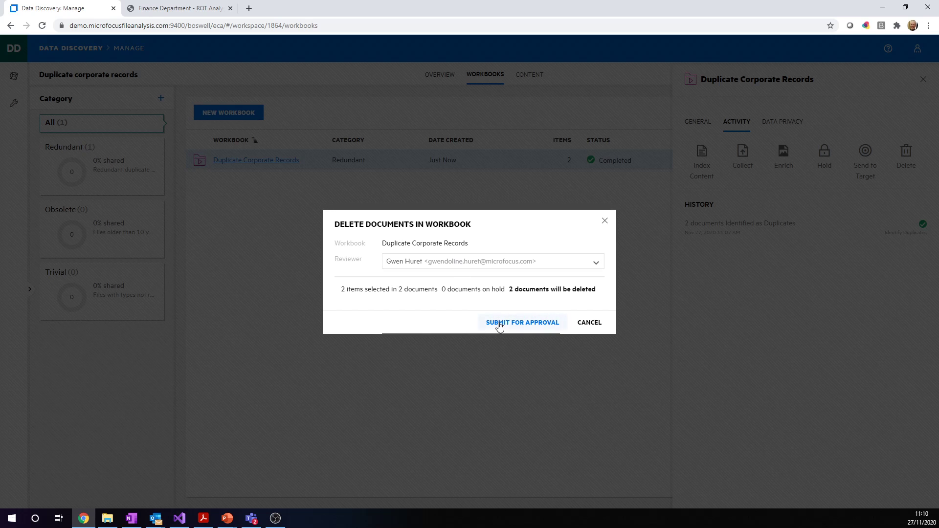
left_click(596, 329)
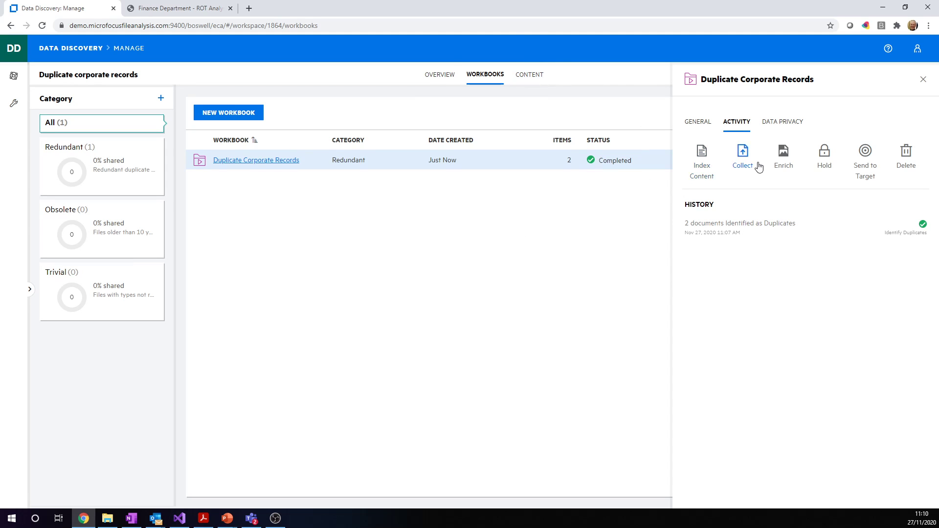
Generate the PDF report for the Duplicate corporate records workspace, read through its overview and summary, and return to the workspace.
left_click(440, 79)
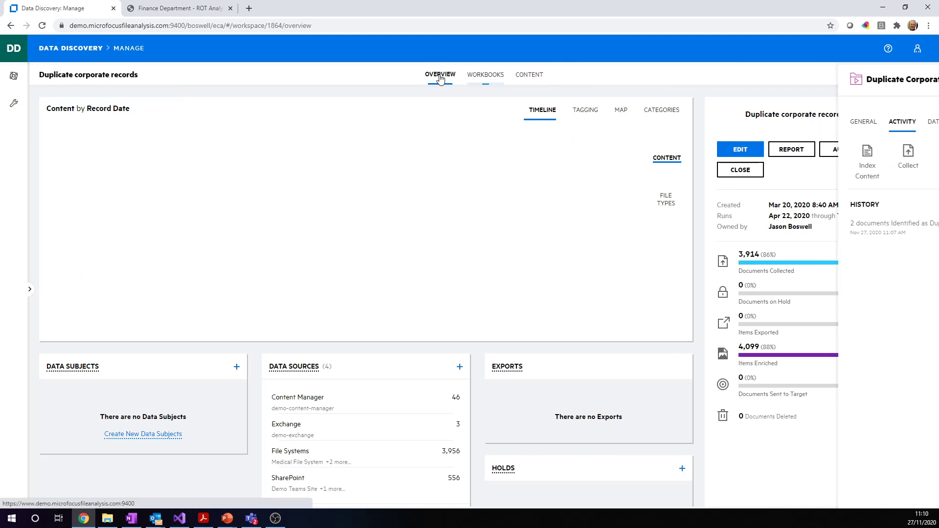
left_click(790, 153)
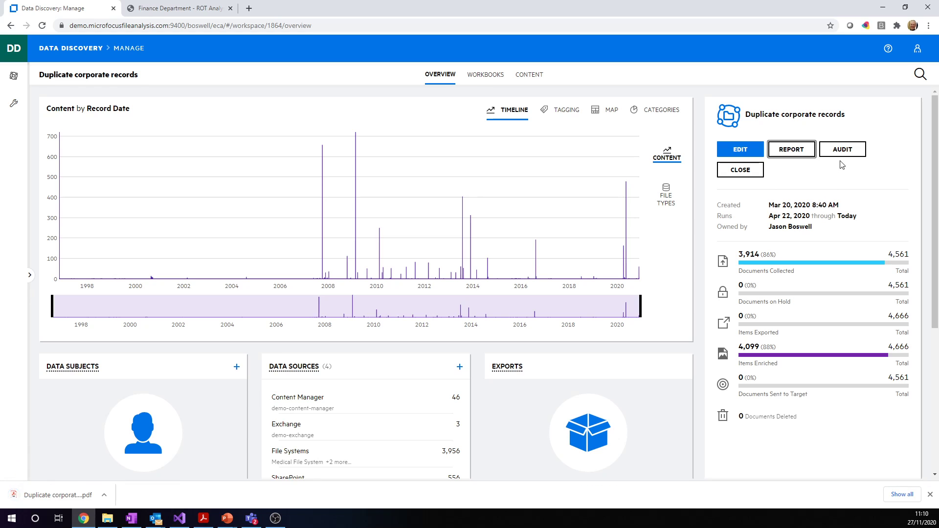
left_click(56, 495)
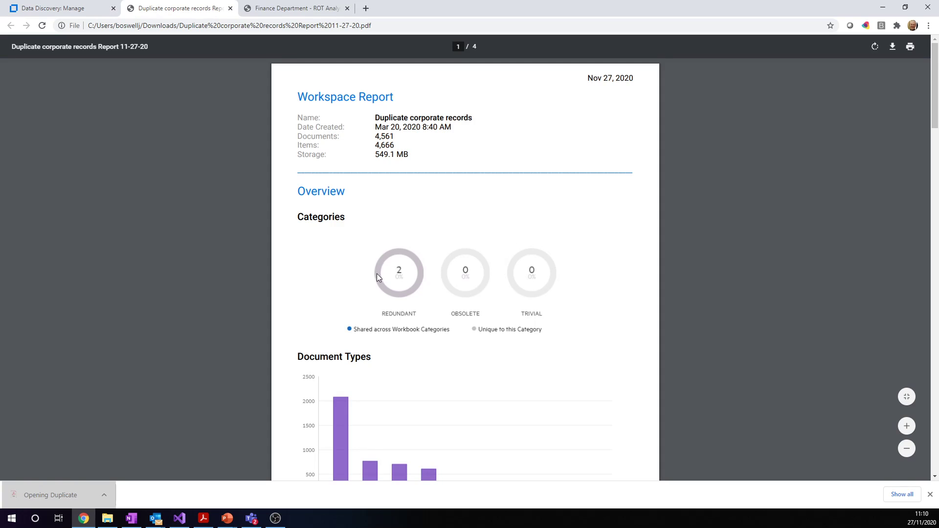
scroll(408, 362, "down", 20)
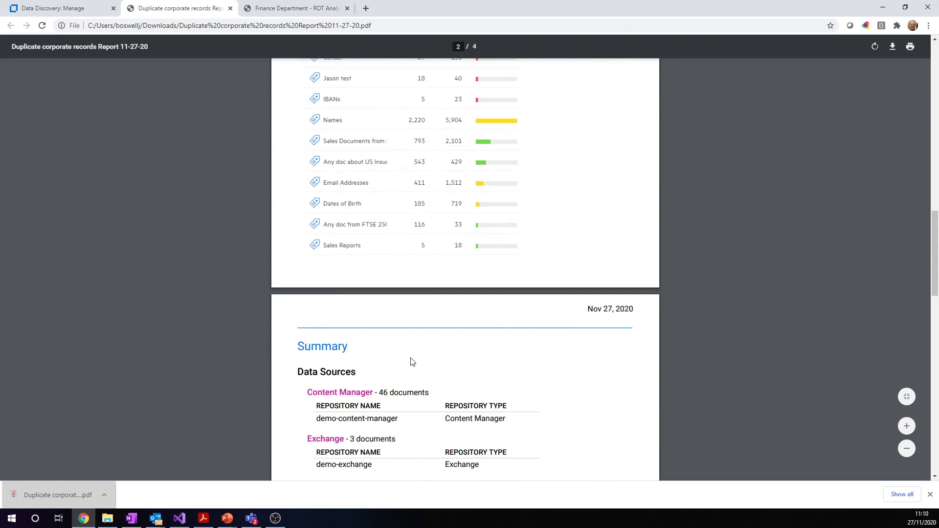
scroll(411, 362, "down", 1)
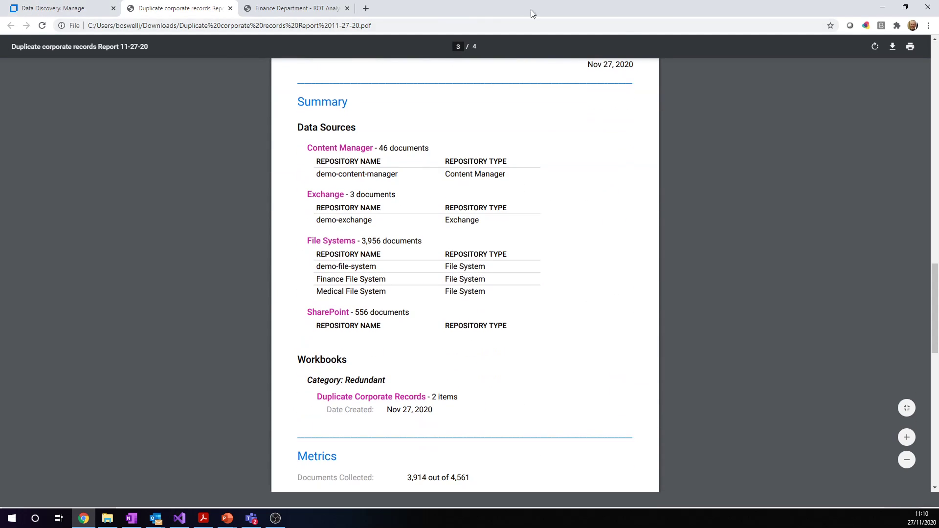
left_click(61, 9)
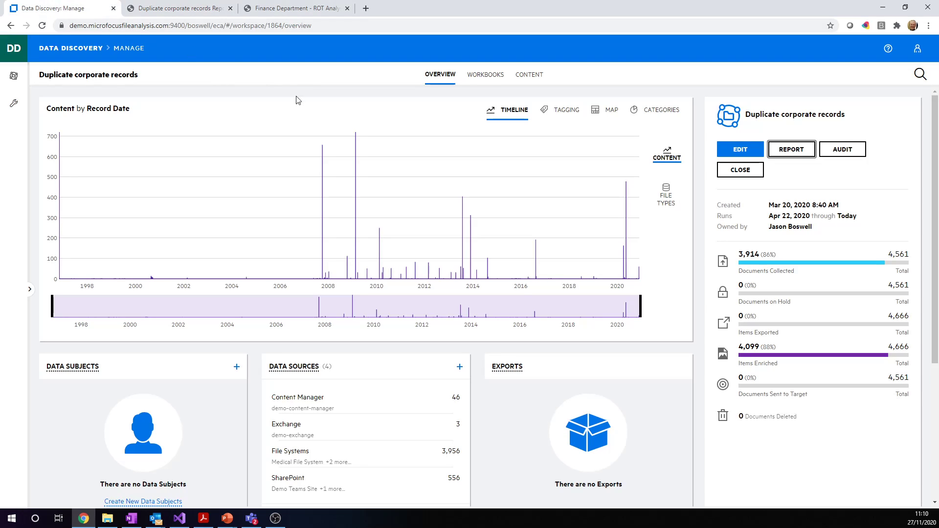
Review the audit records of the Duplicate corporate records workspace and return to the workspace overview.
left_click(845, 153)
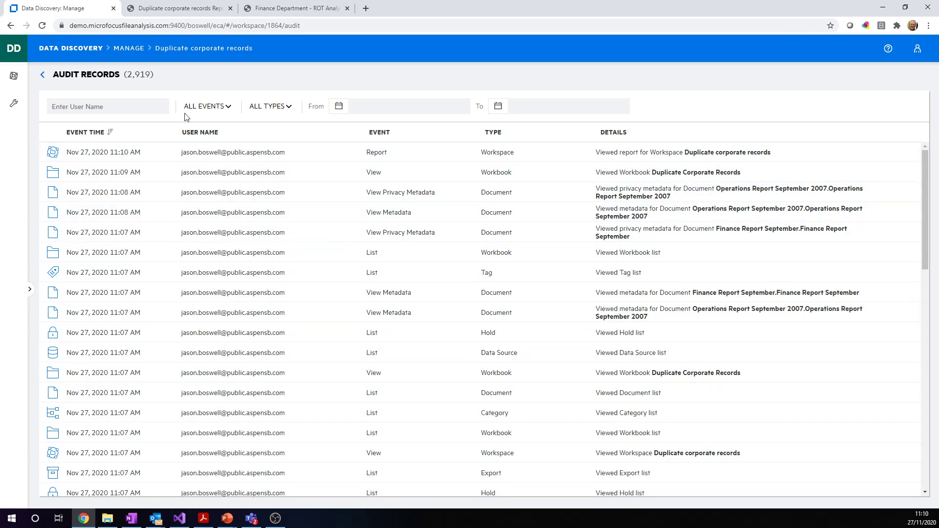
left_click(43, 75)
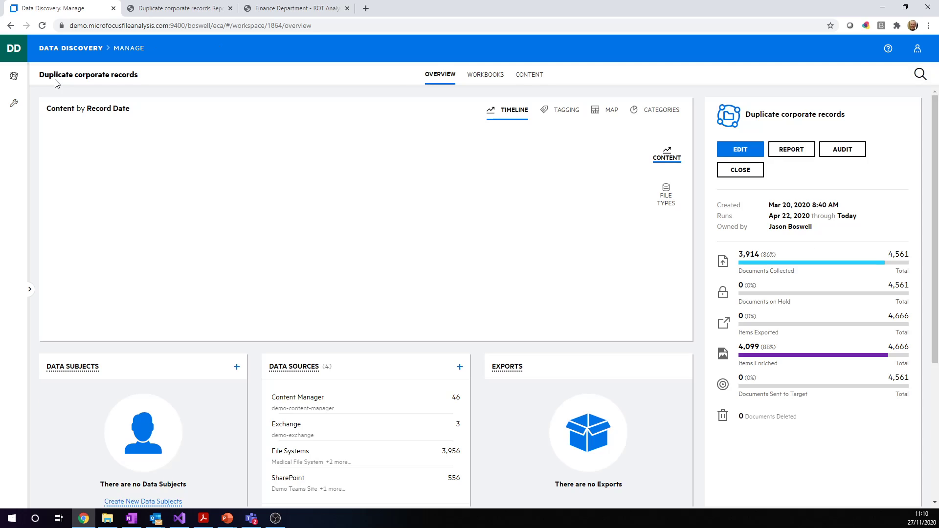
Check the workspace's workbook list and return to the Data Discovery home page.
left_click(491, 78)
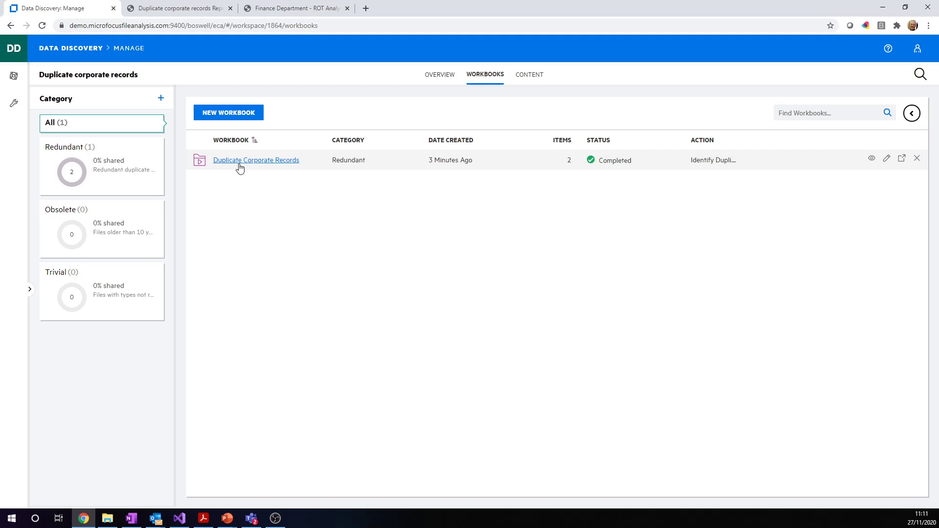
left_click(18, 51)
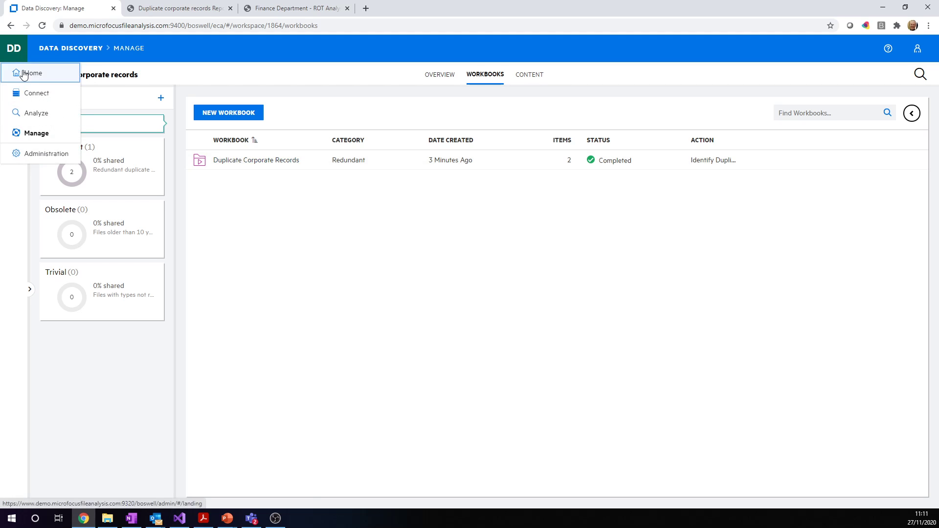
left_click(27, 71)
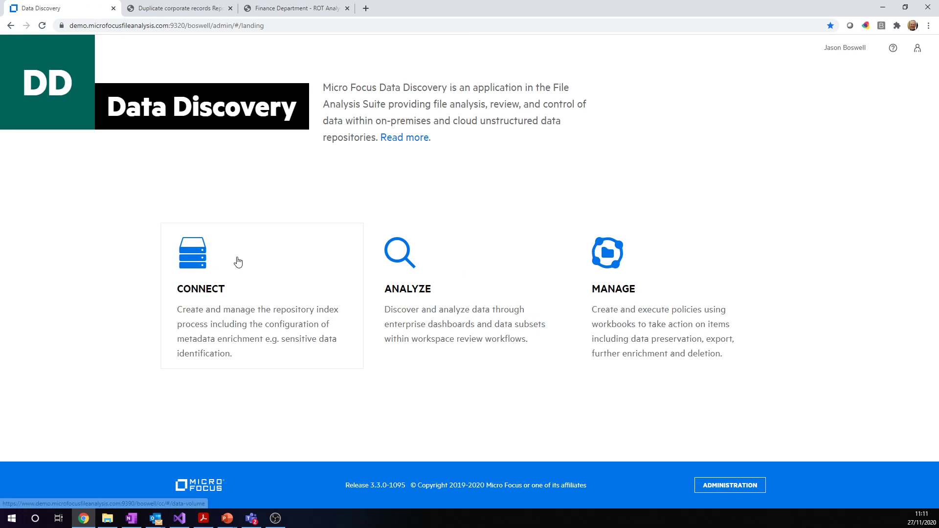